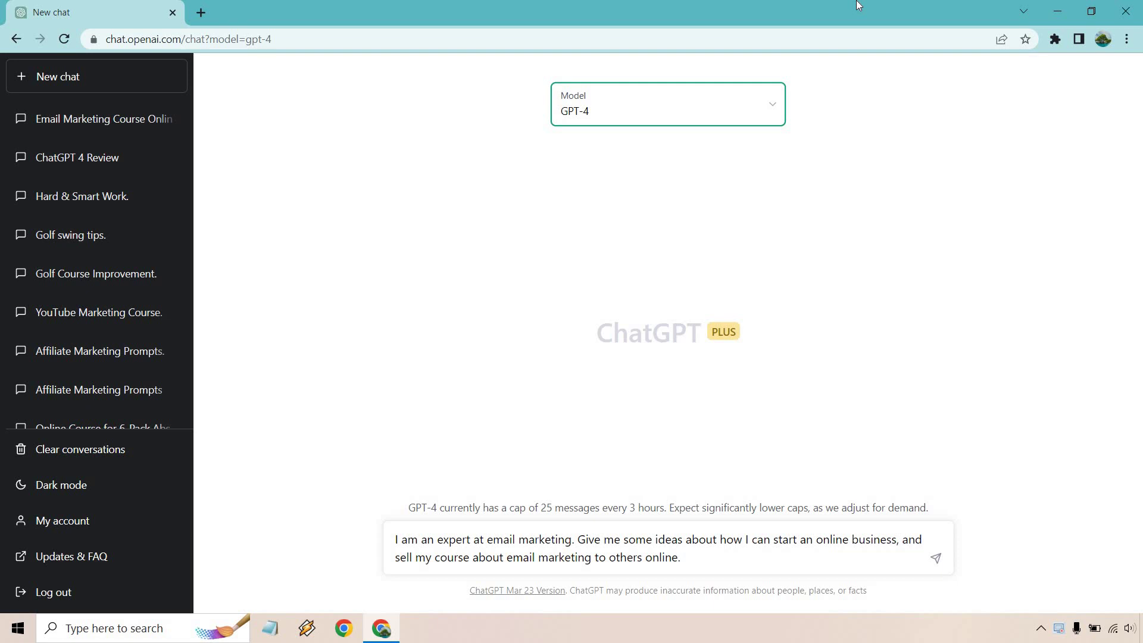
# - Highlight the phrases 'email marketing', 'online' and 'sell my course' in the drafted prompt
pyautogui.click(711, 561)
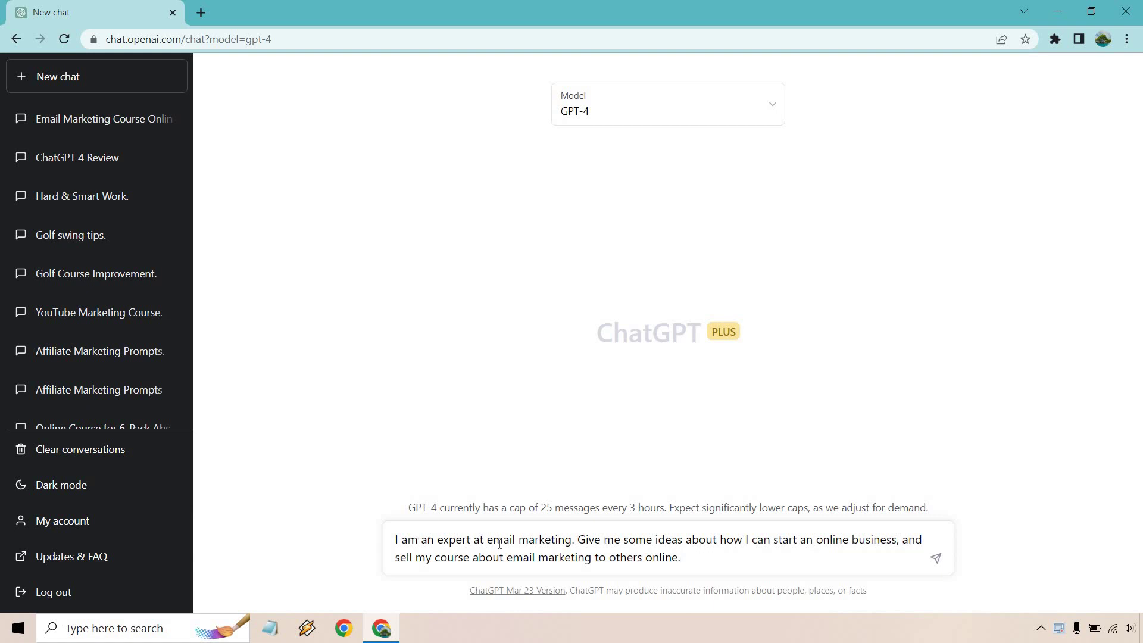
pyautogui.moveTo(491, 538); pyautogui.dragTo(572, 540)
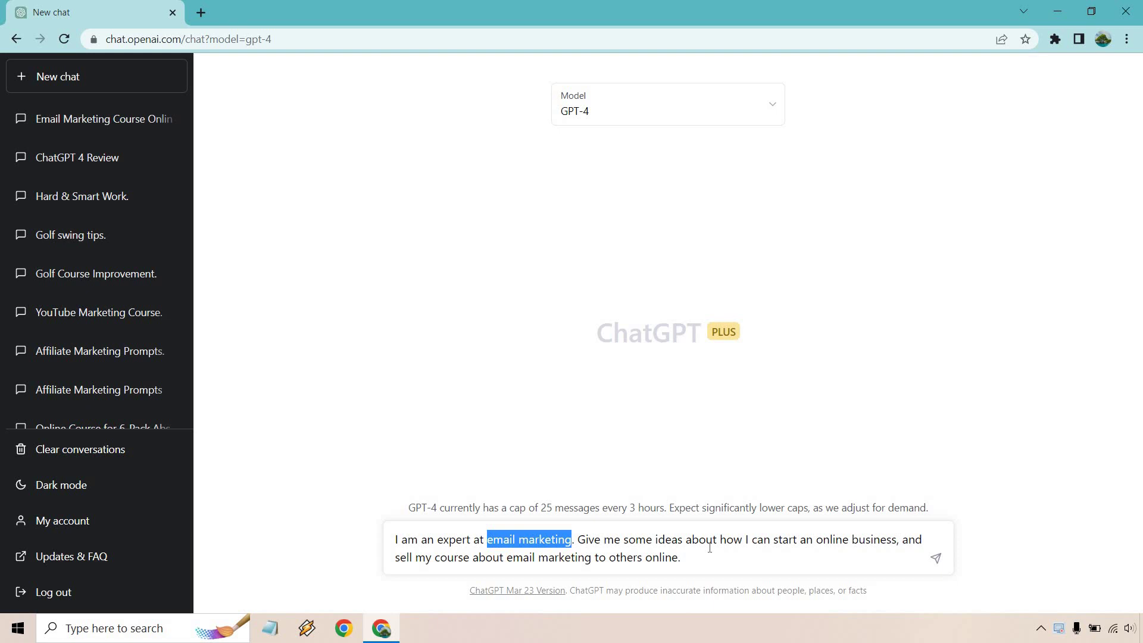
pyautogui.click(710, 547)
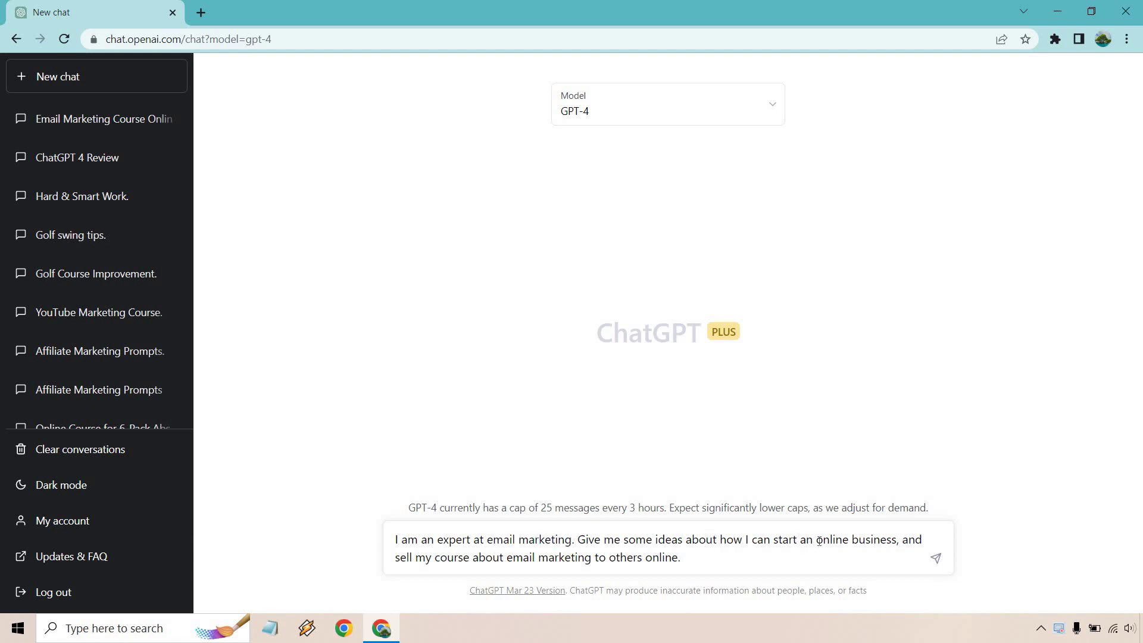
pyautogui.moveTo(819, 541); pyautogui.dragTo(849, 544)
pyautogui.click(779, 563)
pyautogui.moveTo(397, 557); pyautogui.dragTo(570, 539)
pyautogui.click(462, 539)
pyautogui.click(631, 539)
pyautogui.moveTo(396, 557); pyautogui.dragTo(592, 564)
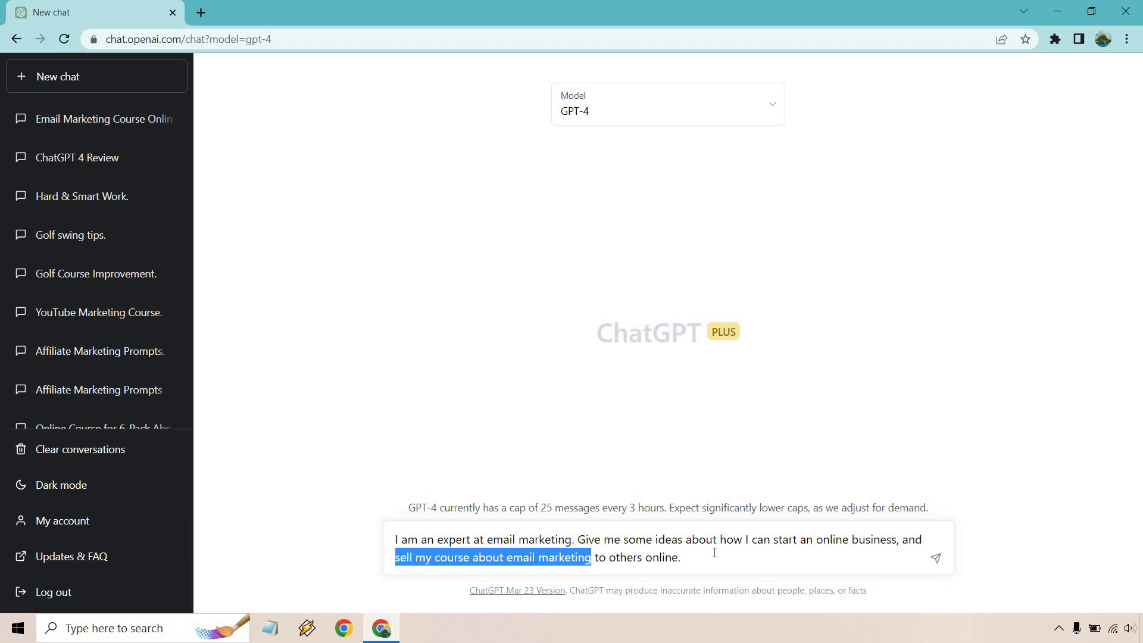
pyautogui.click(714, 552)
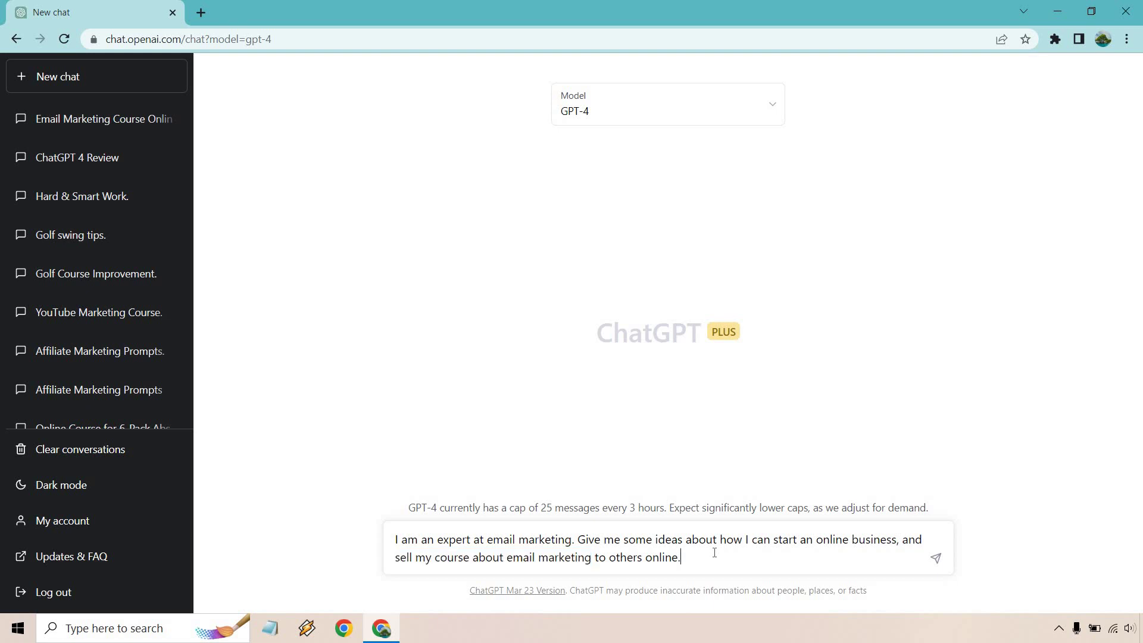
# - Send the course-selling prompt and read GPT-4's ten-point reply
pyautogui.click(936, 558)
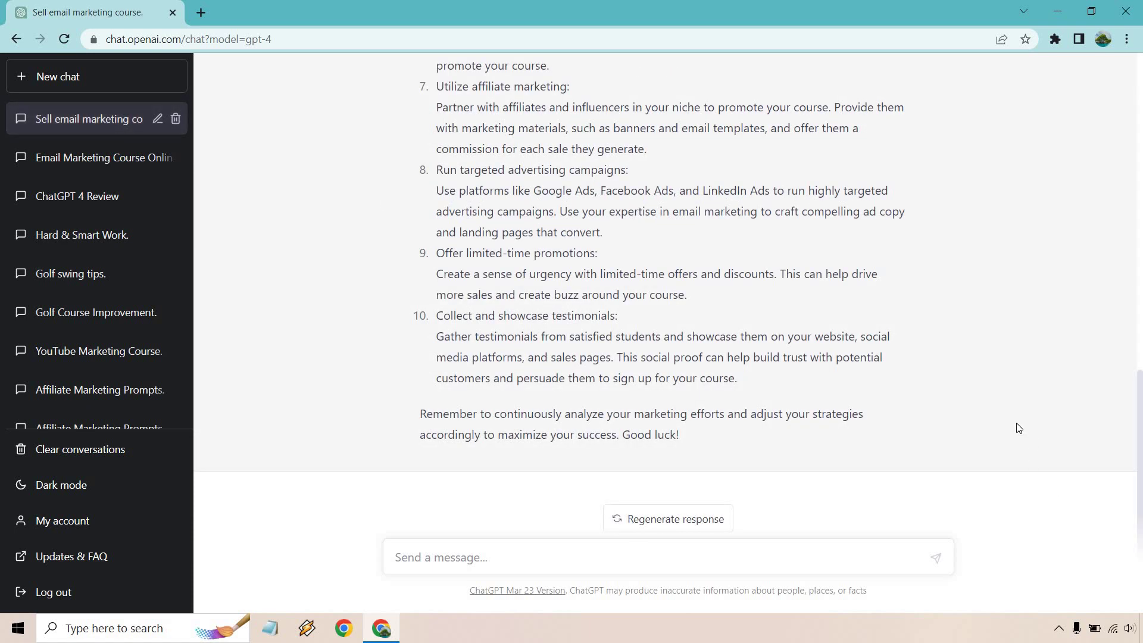
pyautogui.scroll(10, 1010, 418)
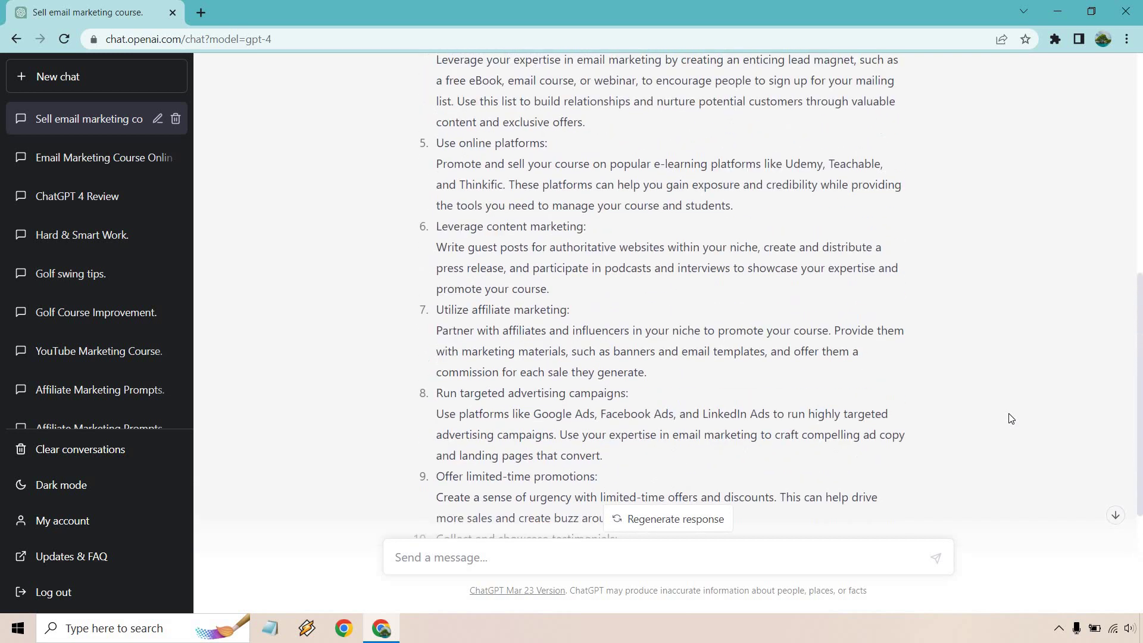
pyautogui.scroll(2, 1010, 418)
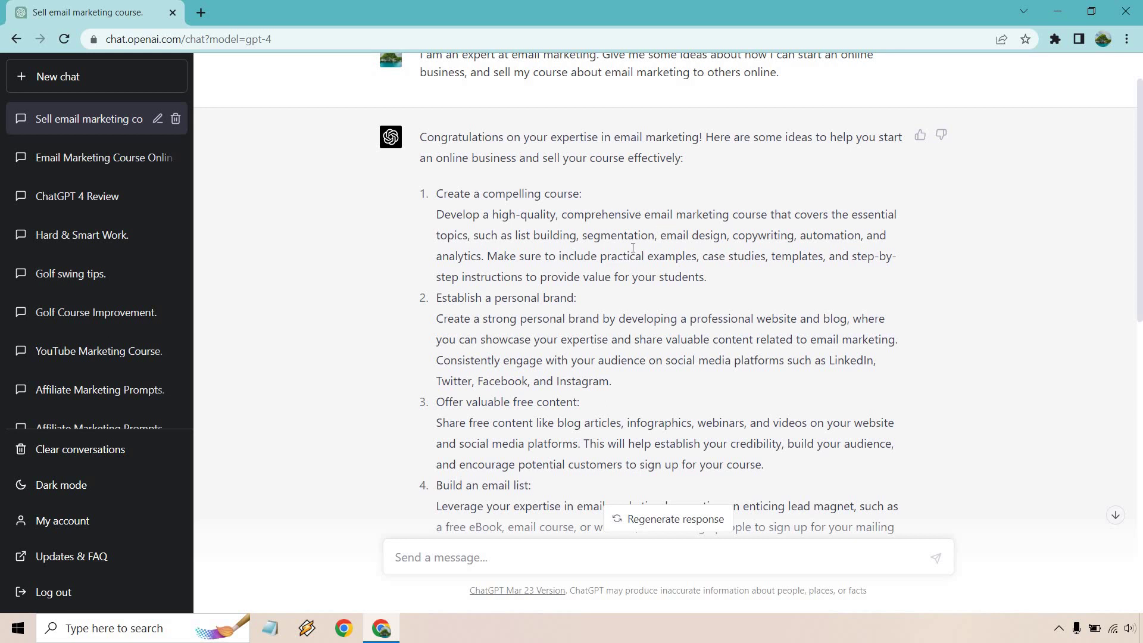
pyautogui.scroll(-1, 632, 248)
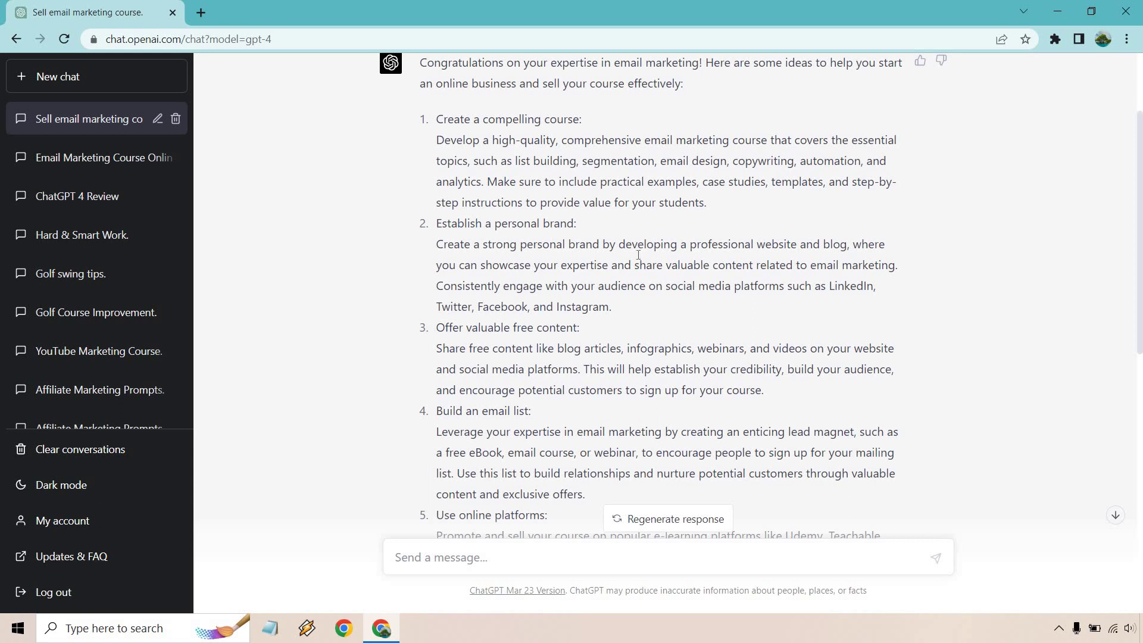
pyautogui.scroll(-1, 637, 250)
pyautogui.scroll(-2, 490, 327)
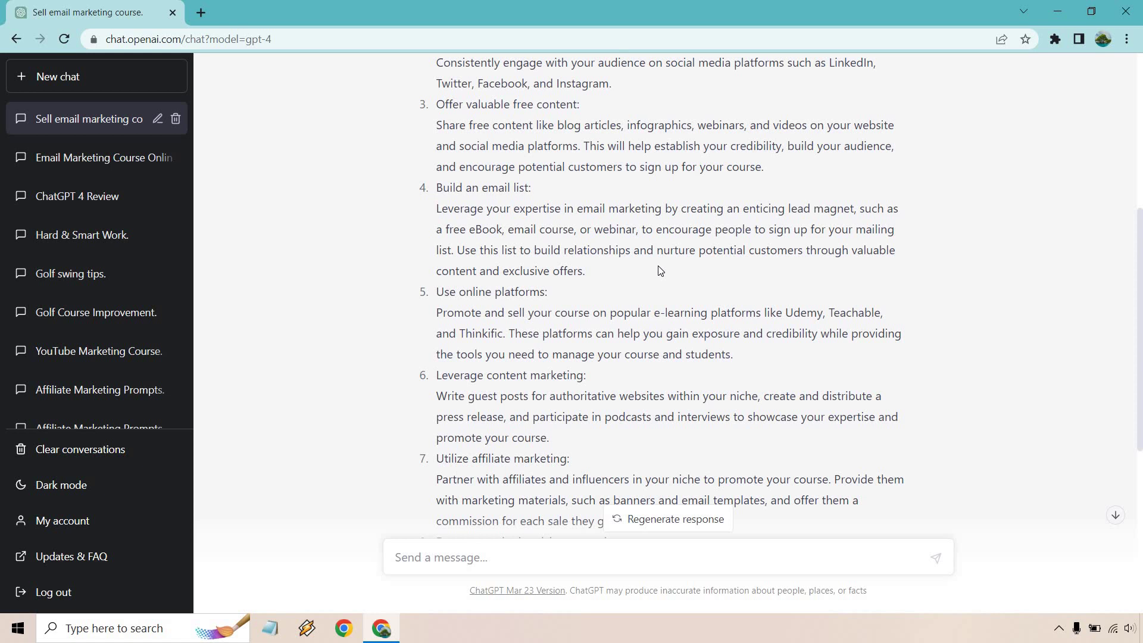
pyautogui.scroll(-1, 660, 270)
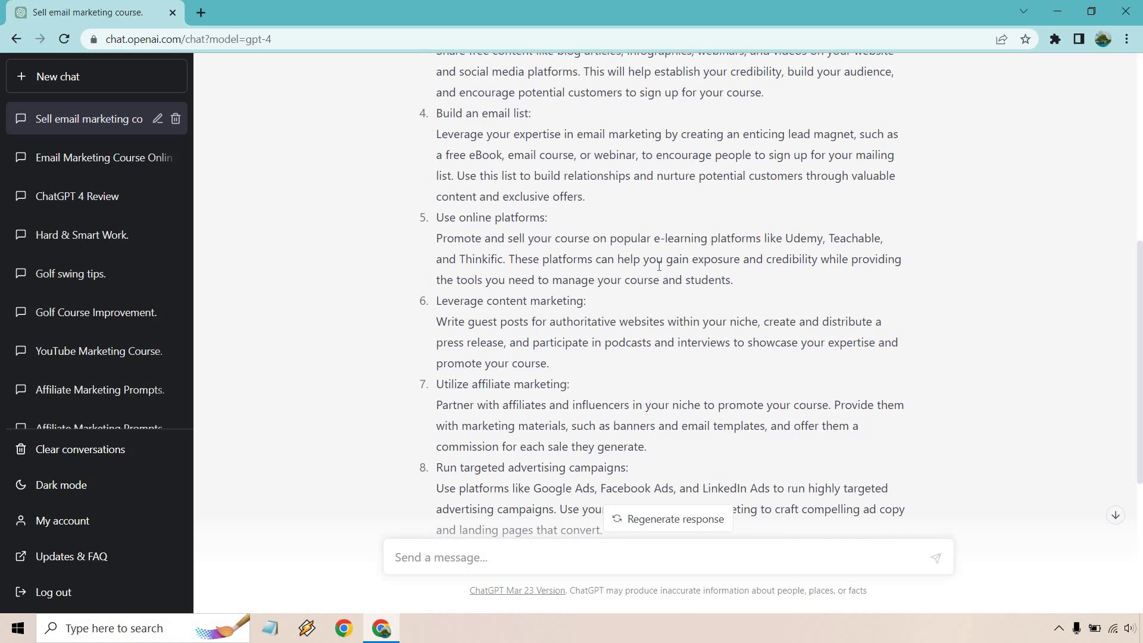
pyautogui.scroll(-1, 659, 266)
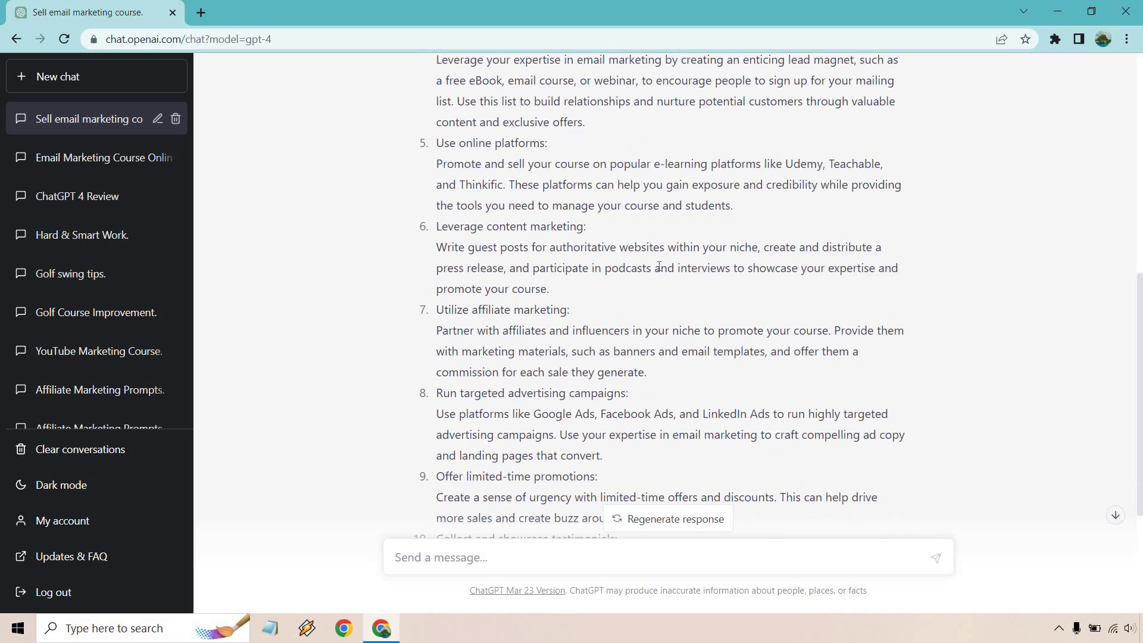
pyautogui.scroll(-1, 659, 266)
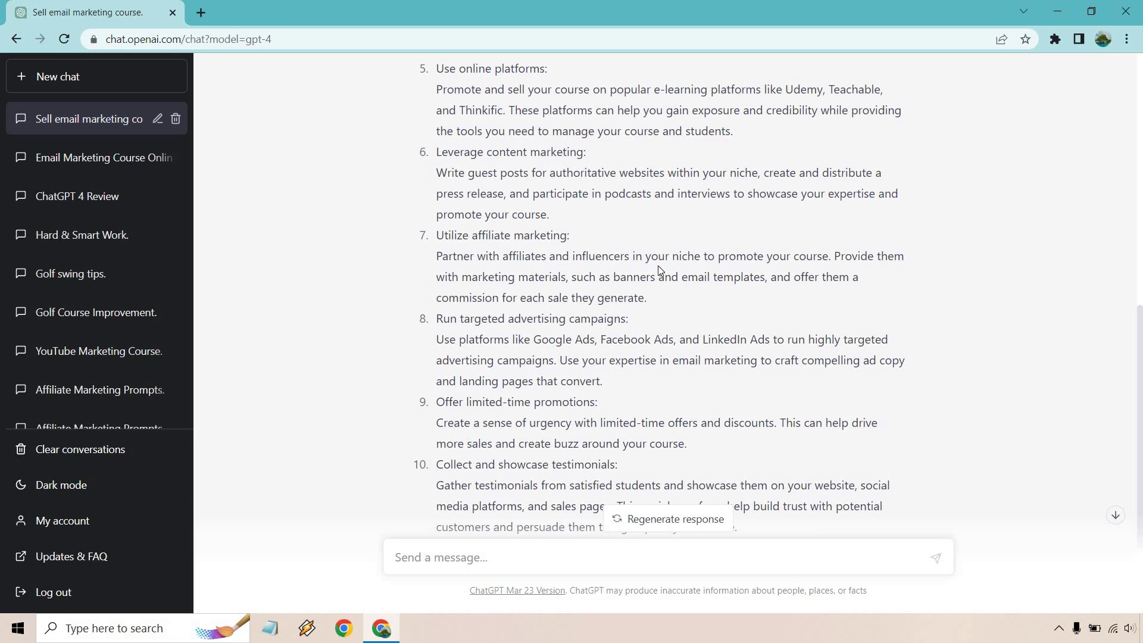
pyautogui.scroll(-1, 658, 265)
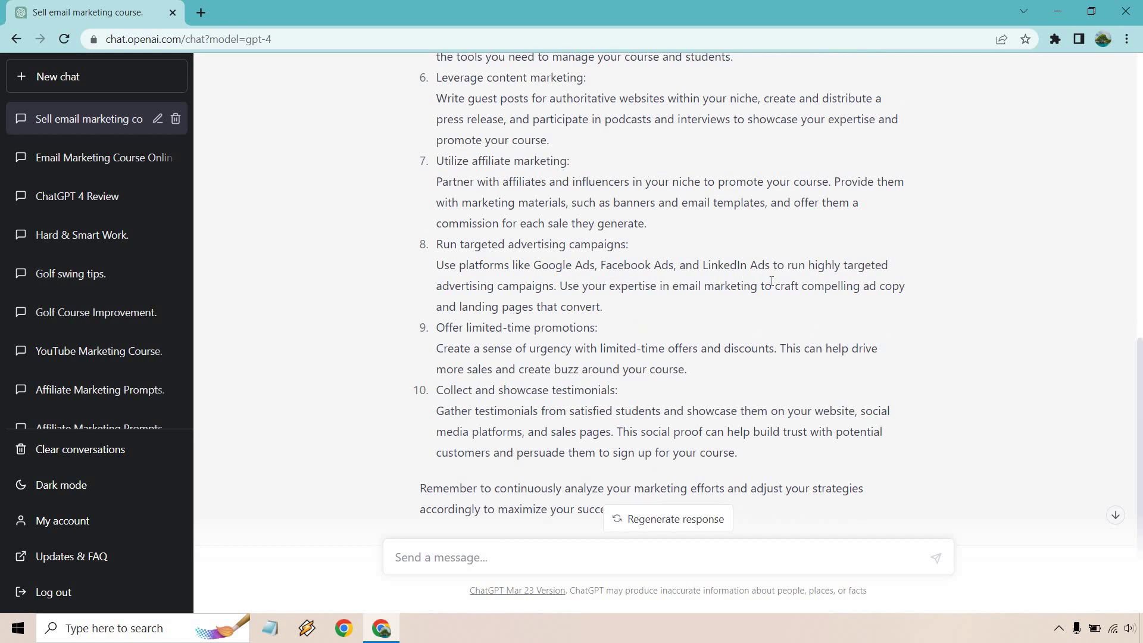
pyautogui.scroll(10, 790, 301)
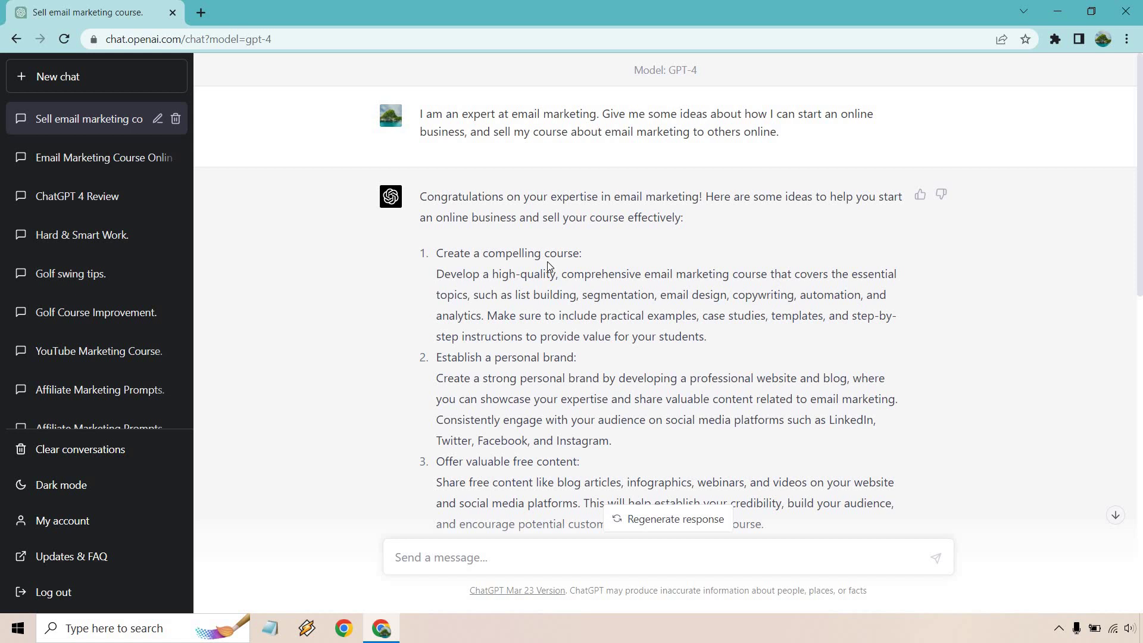
# - Paste a follow-up prompt asking for step-by-step YouTube channel guidelines into the message box
pyautogui.moveTo(582, 250); pyautogui.dragTo(448, 245)
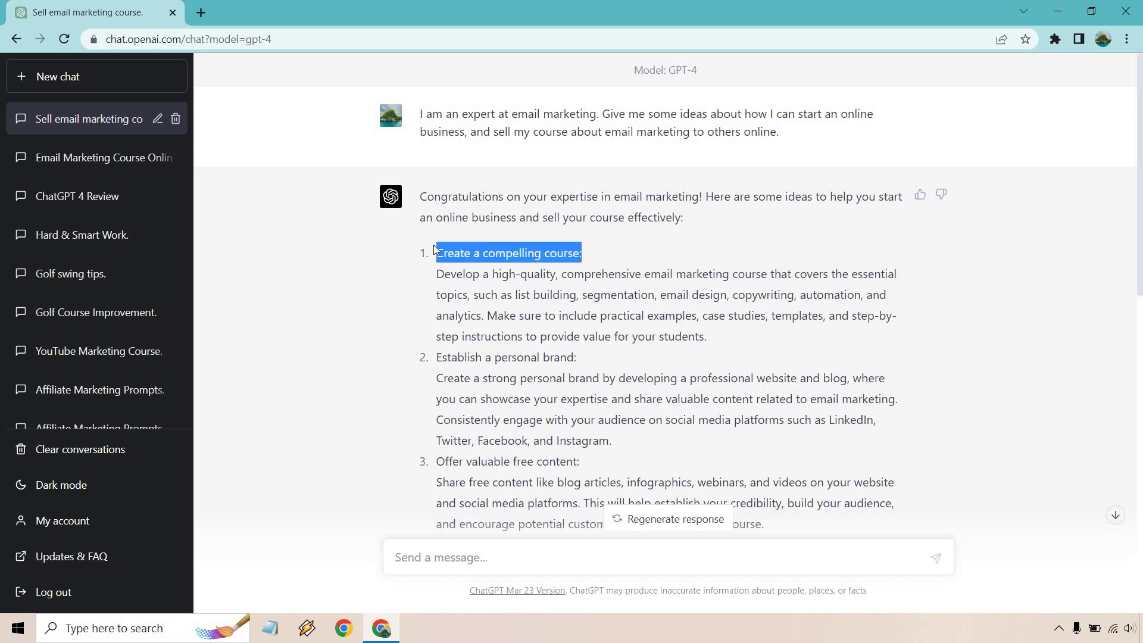
pyautogui.click(641, 275)
pyautogui.scroll(-10, 641, 275)
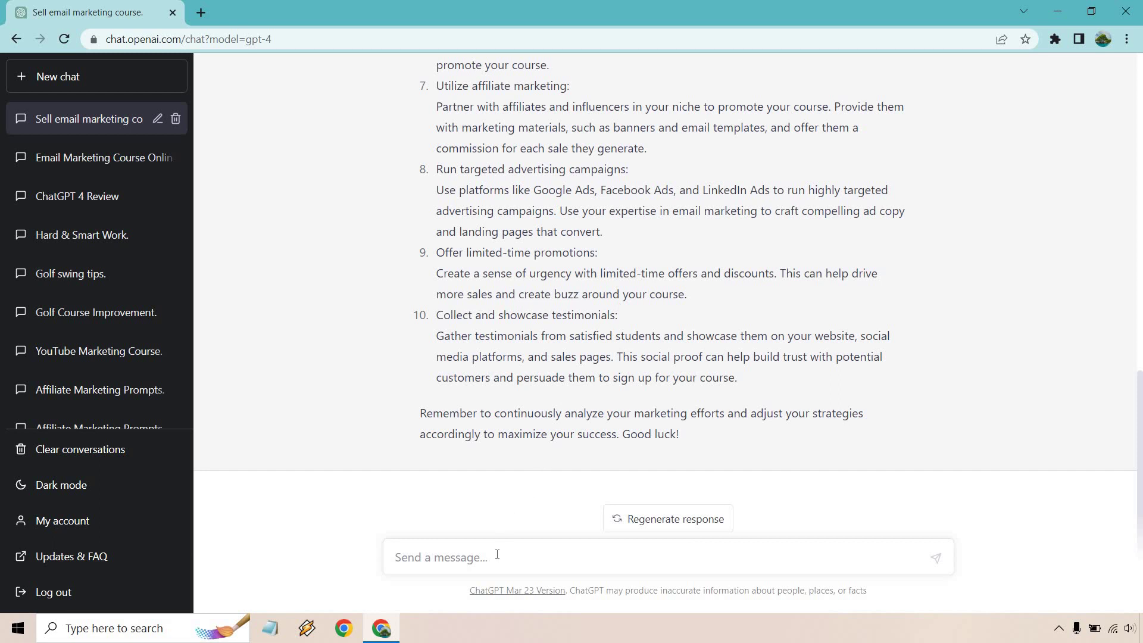
pyautogui.click(497, 554)
pyautogui.write("I have completed my comprehensive course about email marketing. I'd like to use YouTube to talk about email marketing while promoting my course. Give me the step-by-step guidelines for getting start with YouTube and growing my channel.")
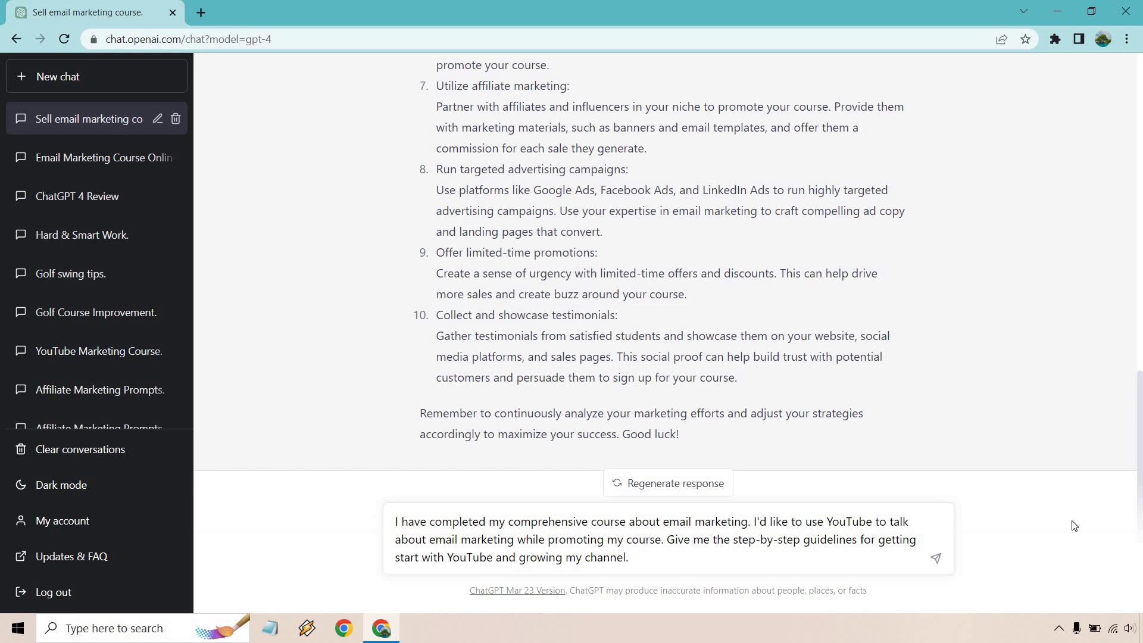
# - Correct 'start' to 'started' in the YouTube prompt and send it to GPT-4
pyautogui.click(420, 550)
pyautogui.write('ed')
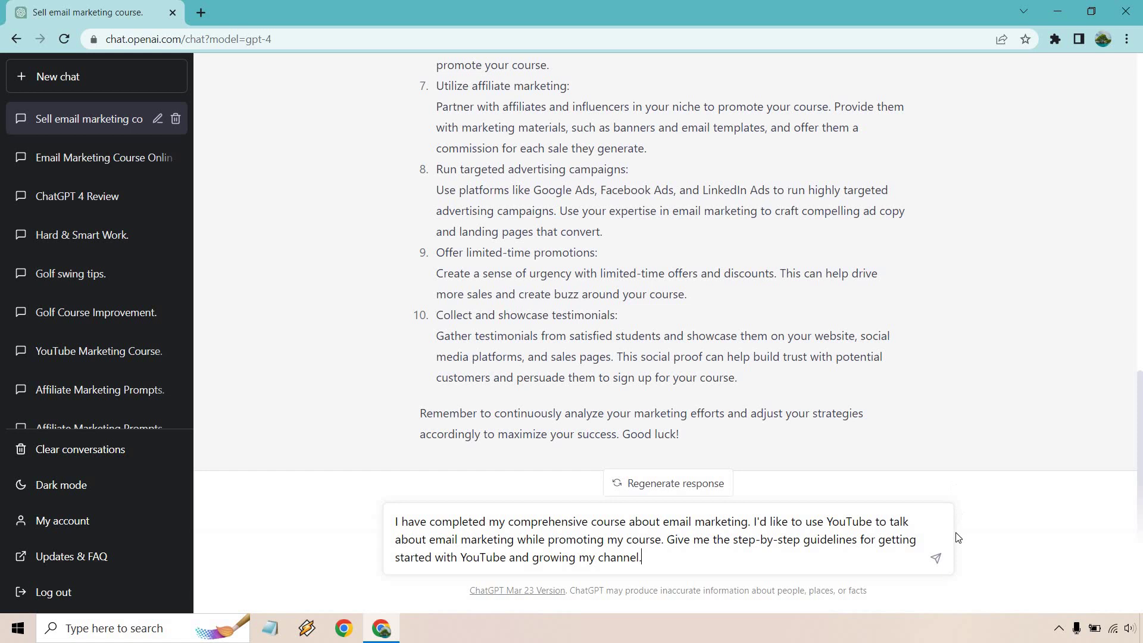
pyautogui.click(935, 558)
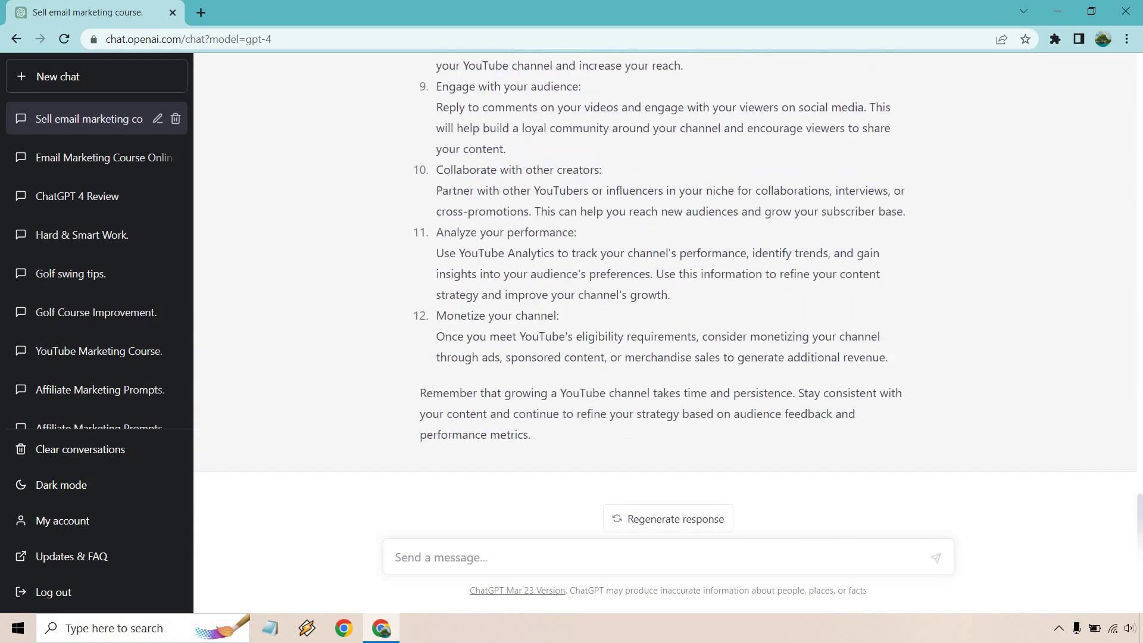
# - Scroll through GPT-4's twelve-step YouTube guide, from Google account setup to monetization
pyautogui.scroll(12, 1000, 436)
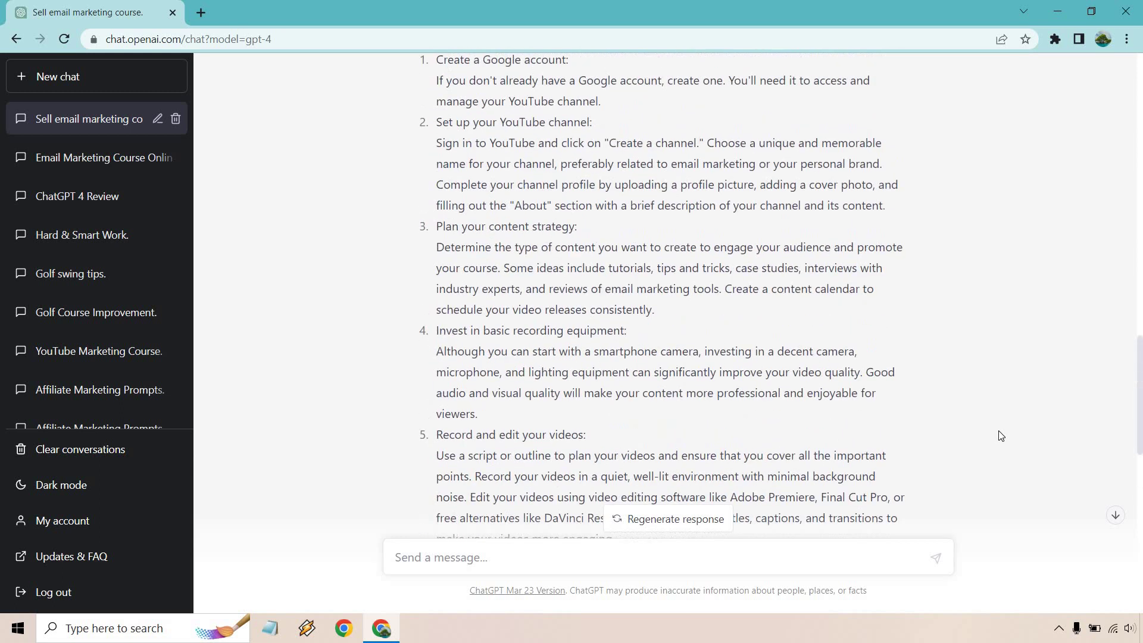
pyautogui.scroll(3, 1001, 436)
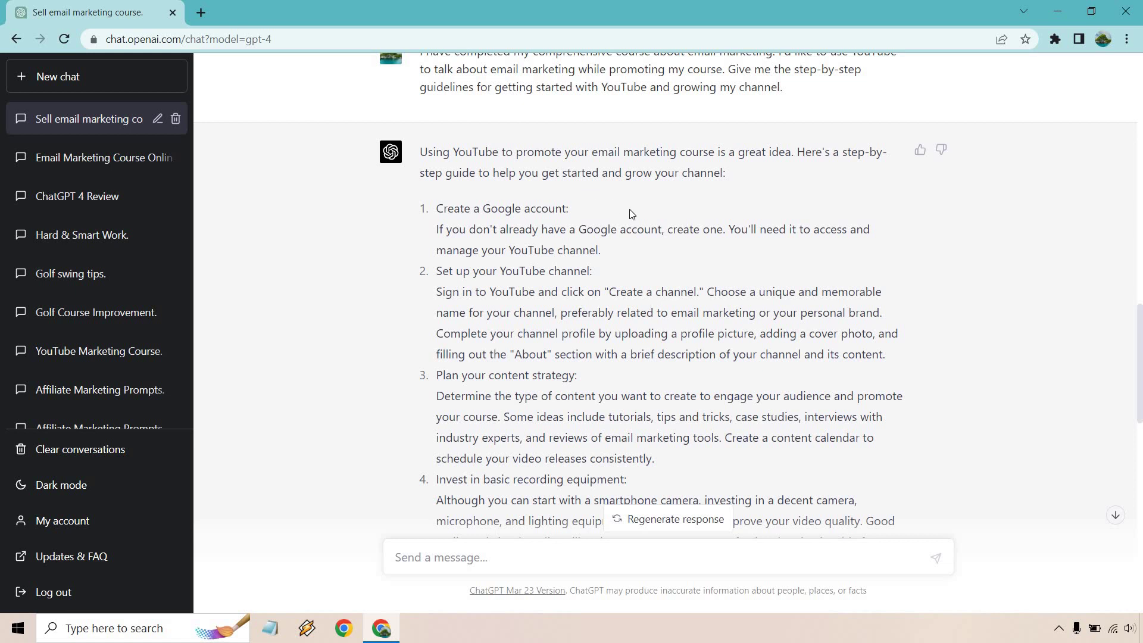
pyautogui.scroll(-3, 637, 208)
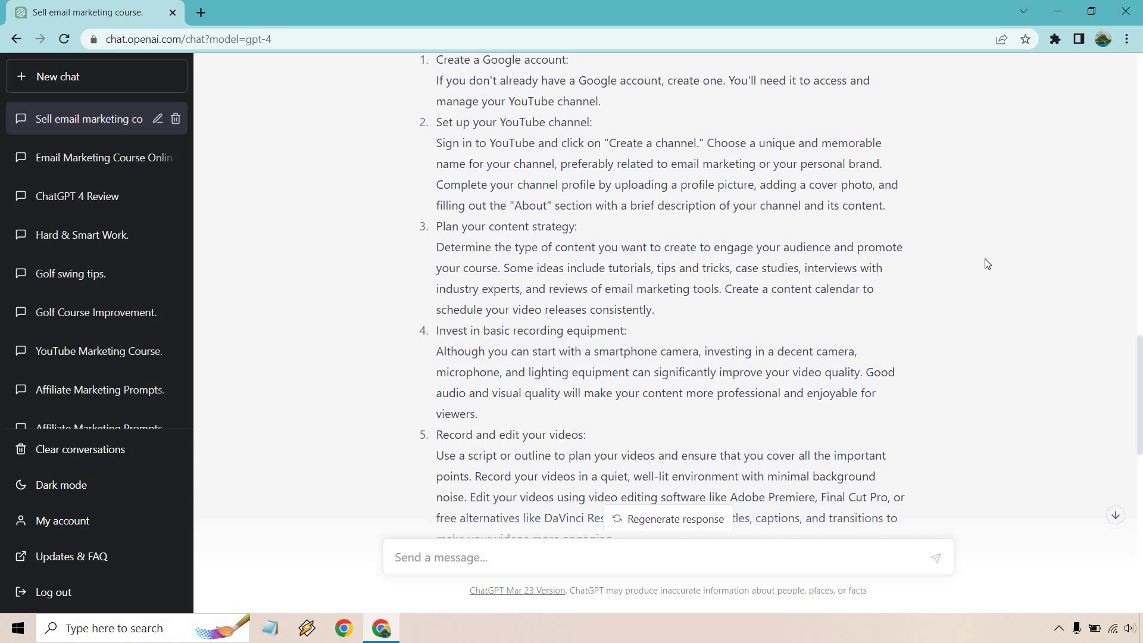
pyautogui.scroll(-1, 987, 264)
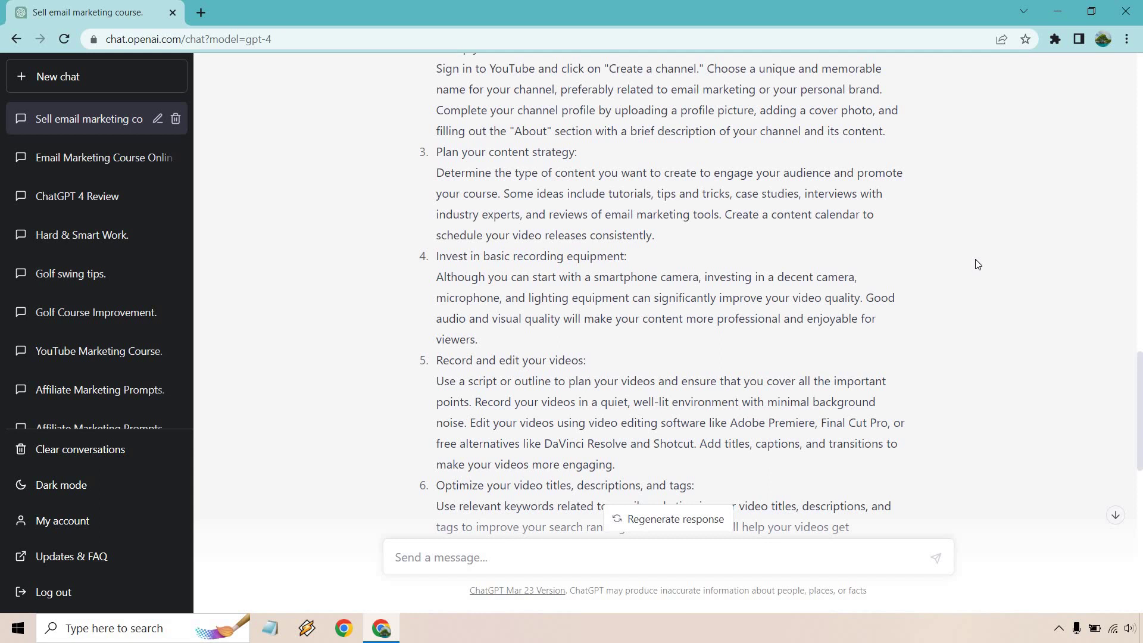
pyautogui.scroll(-2, 978, 264)
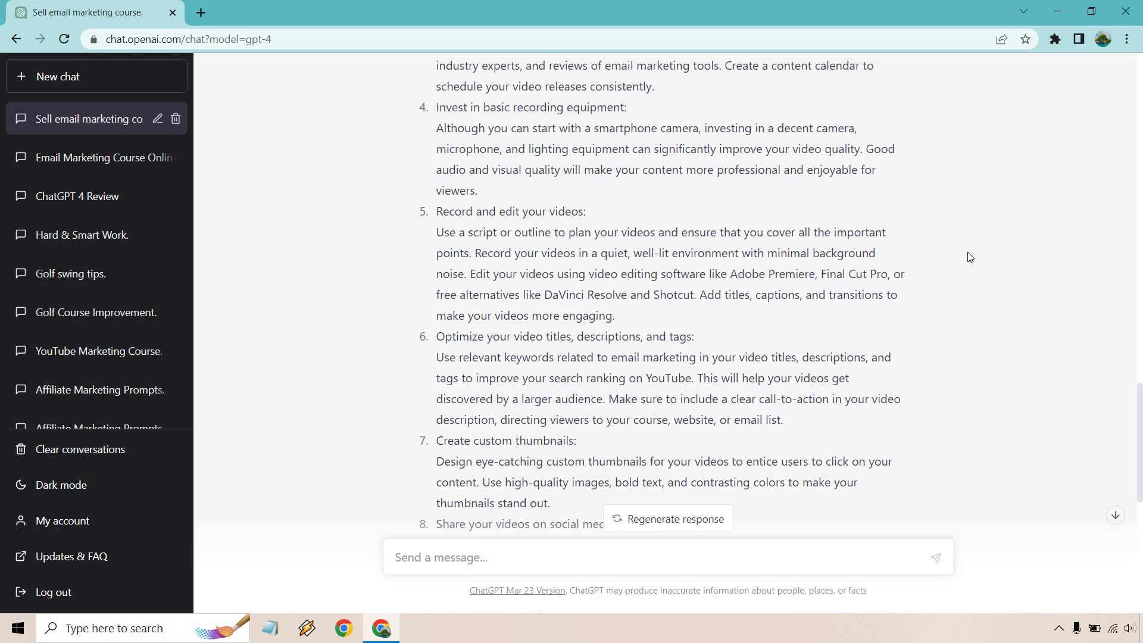
pyautogui.scroll(-1, 959, 232)
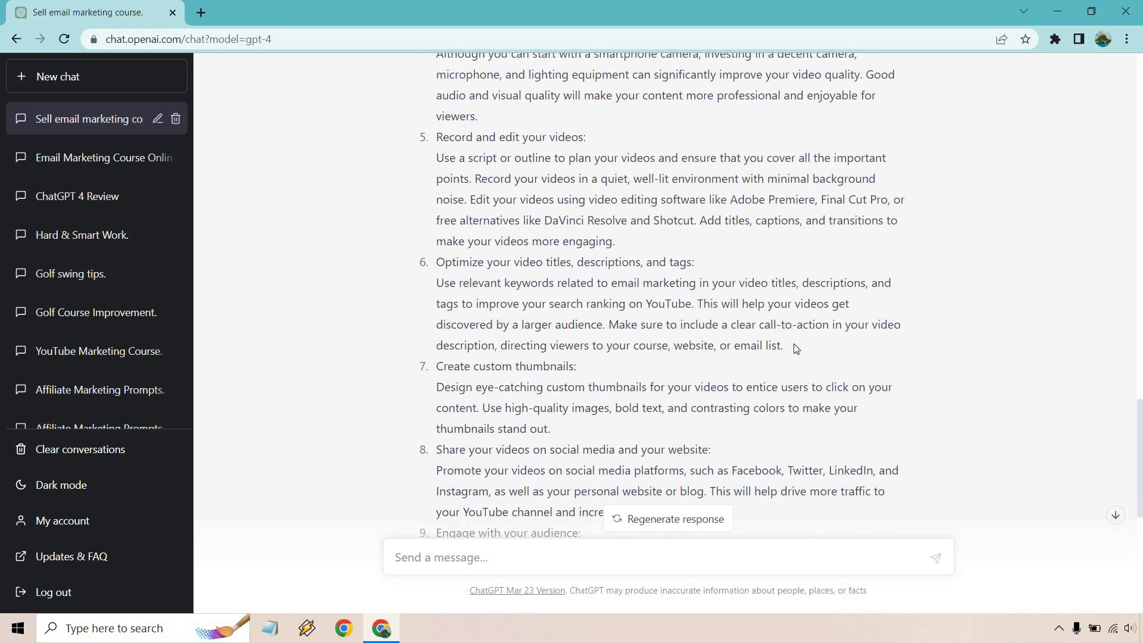
pyautogui.moveTo(796, 348); pyautogui.dragTo(435, 292)
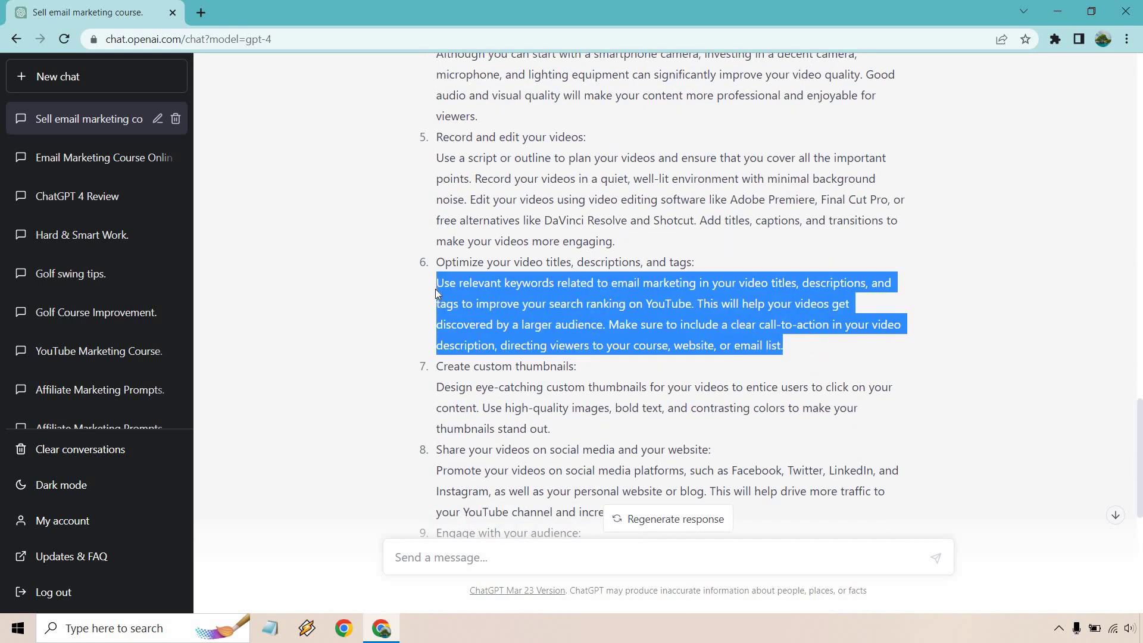
pyautogui.click(767, 251)
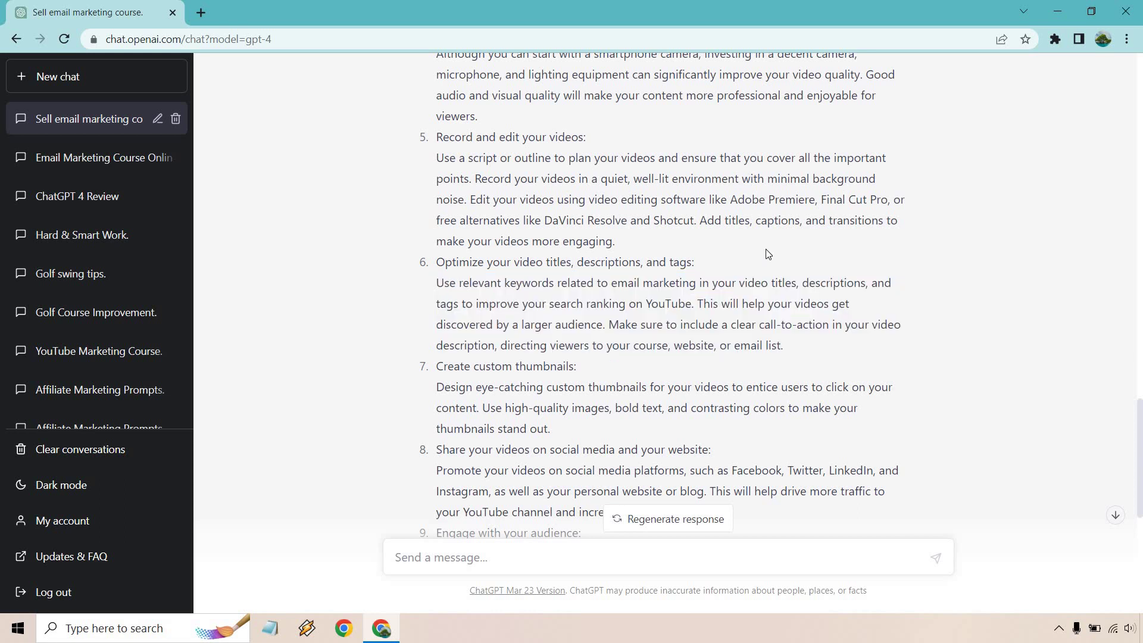
pyautogui.scroll(-2, 537, 247)
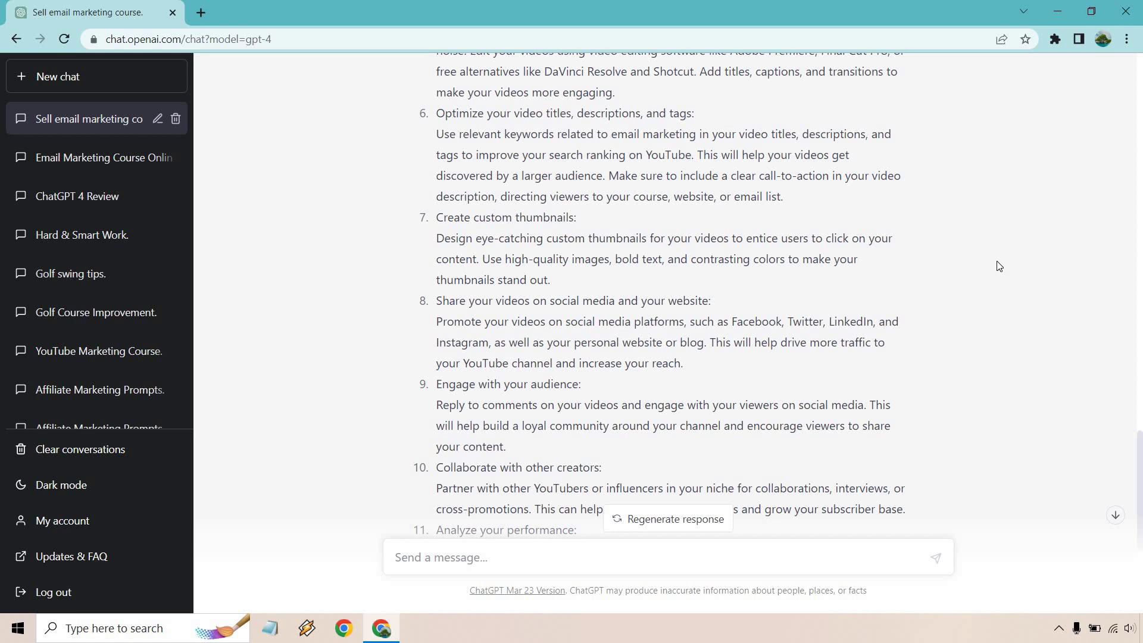
pyautogui.scroll(-1, 999, 267)
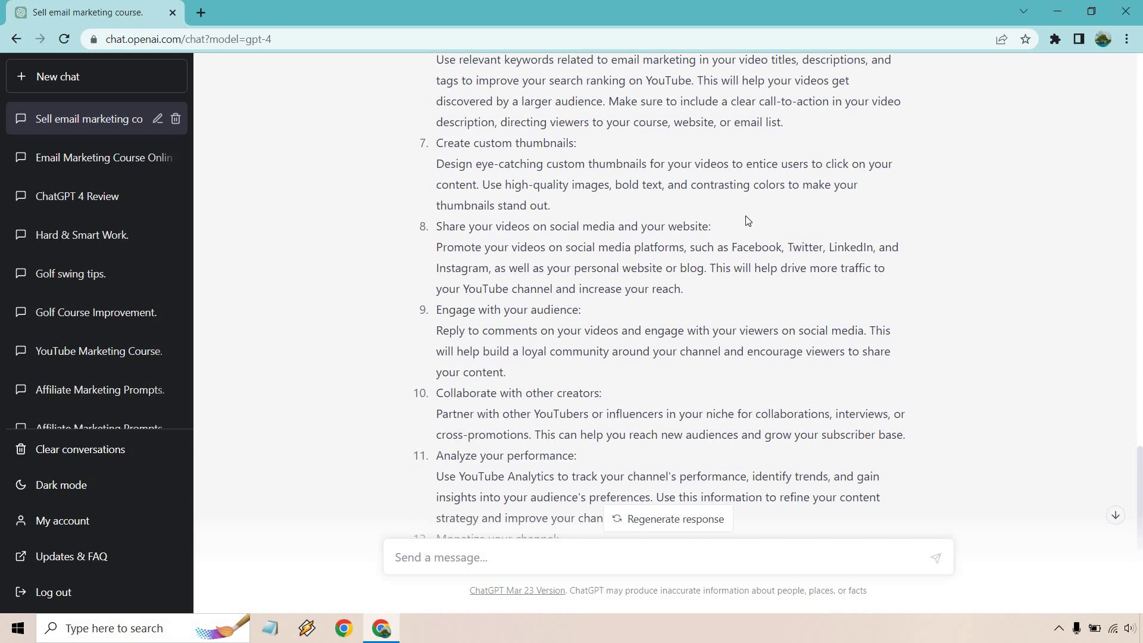
pyautogui.scroll(-1, 727, 207)
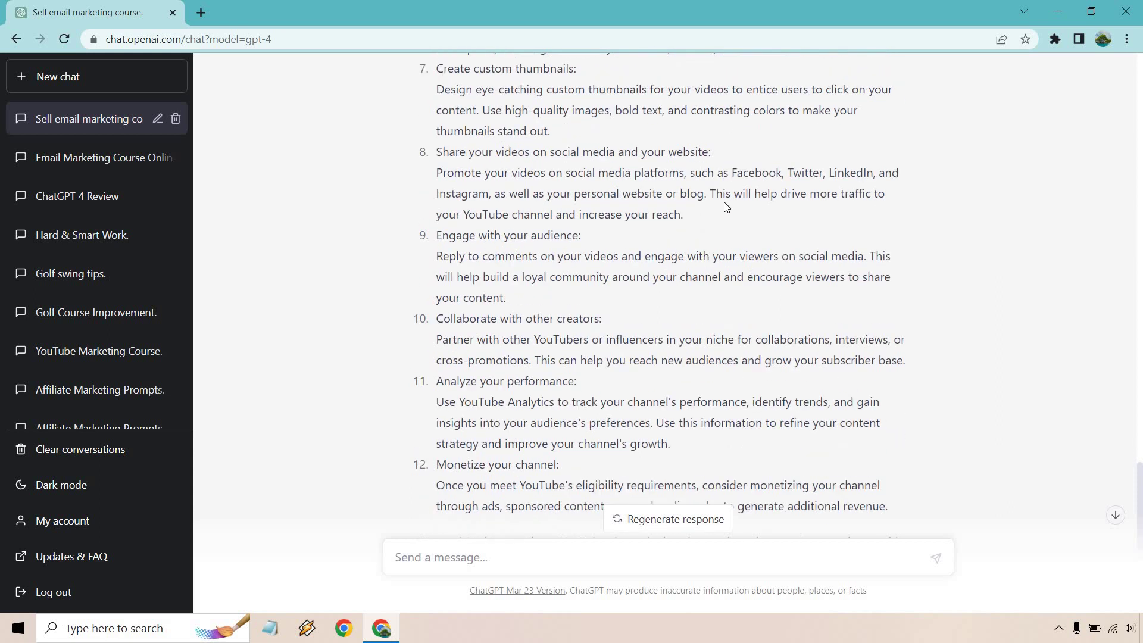
pyautogui.scroll(-1, 723, 203)
pyautogui.scroll(-1, 723, 202)
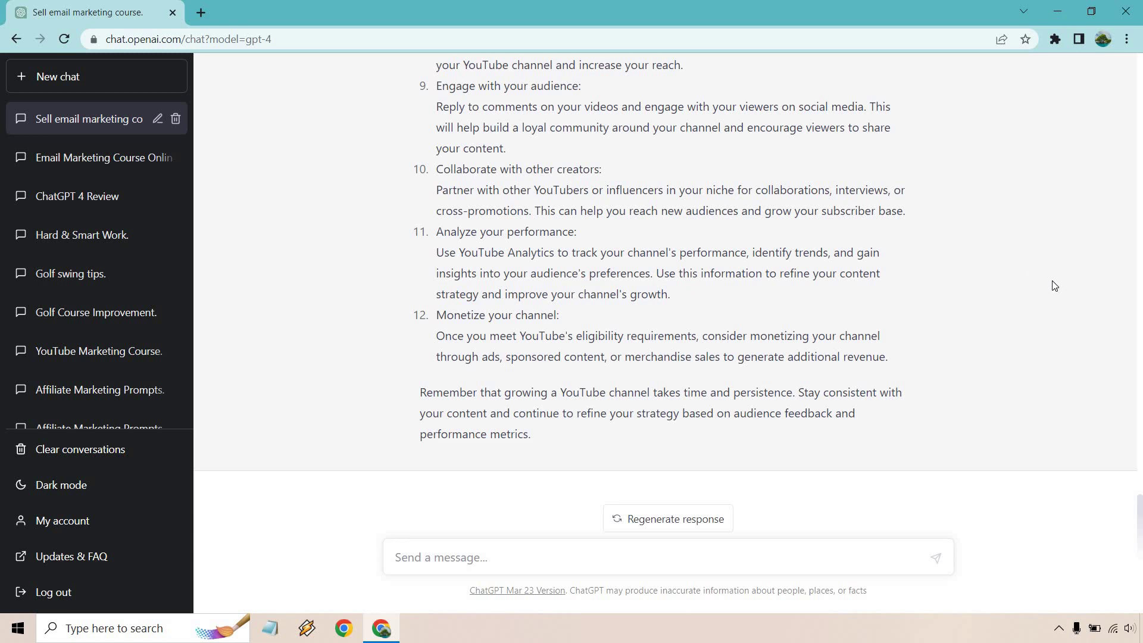
pyautogui.scroll(15, 1055, 286)
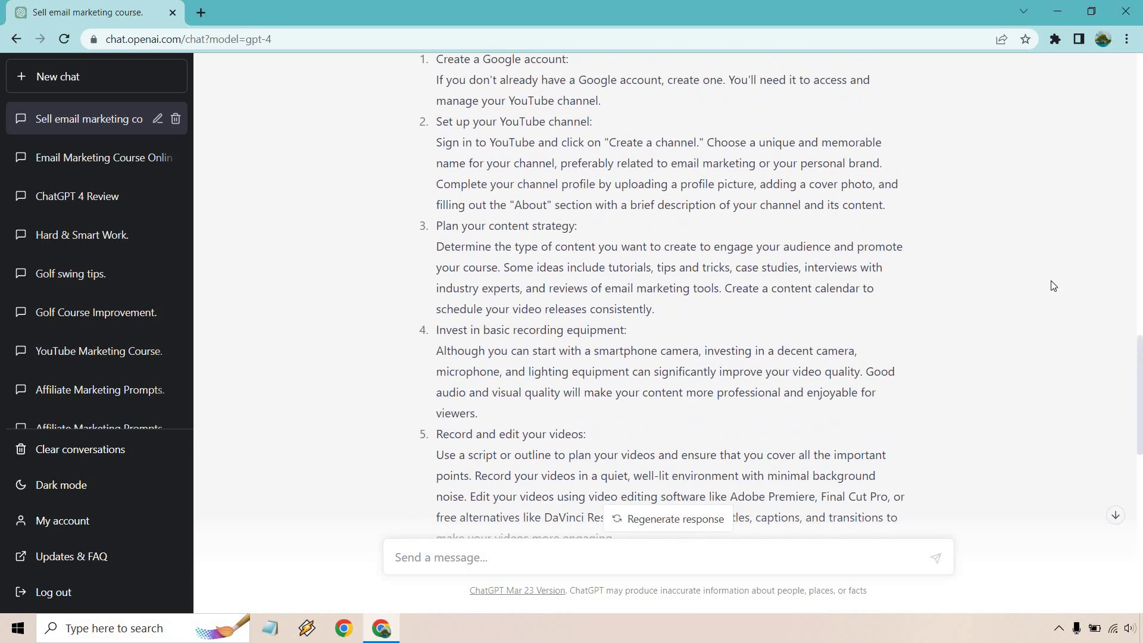
pyautogui.scroll(2, 1053, 286)
pyautogui.moveTo(635, 250); pyautogui.dragTo(429, 234)
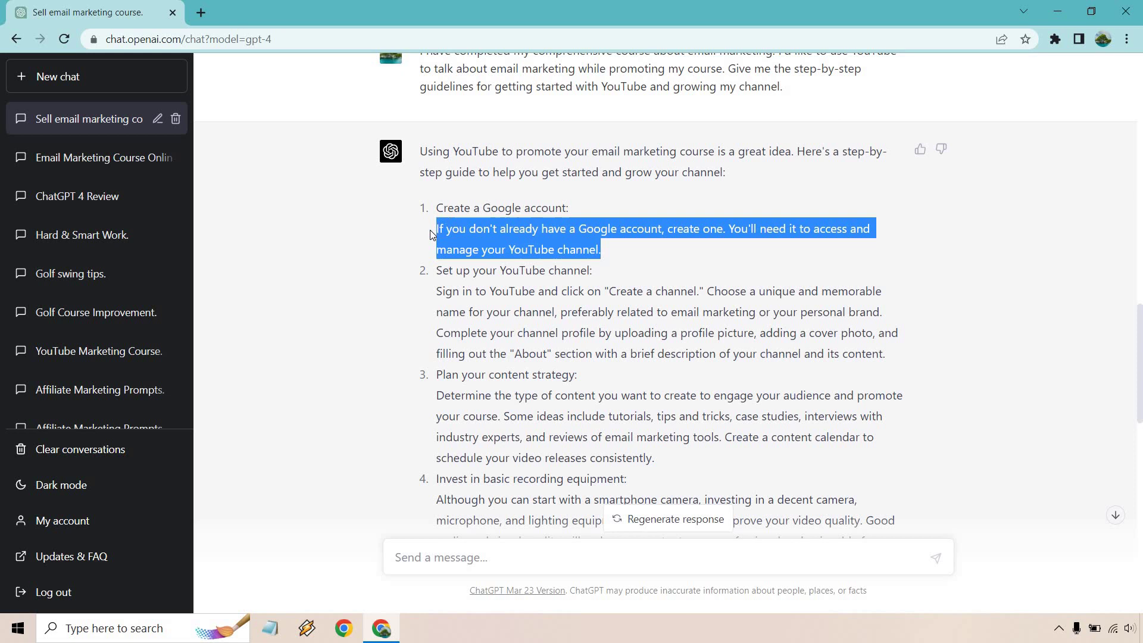
pyautogui.click(635, 249)
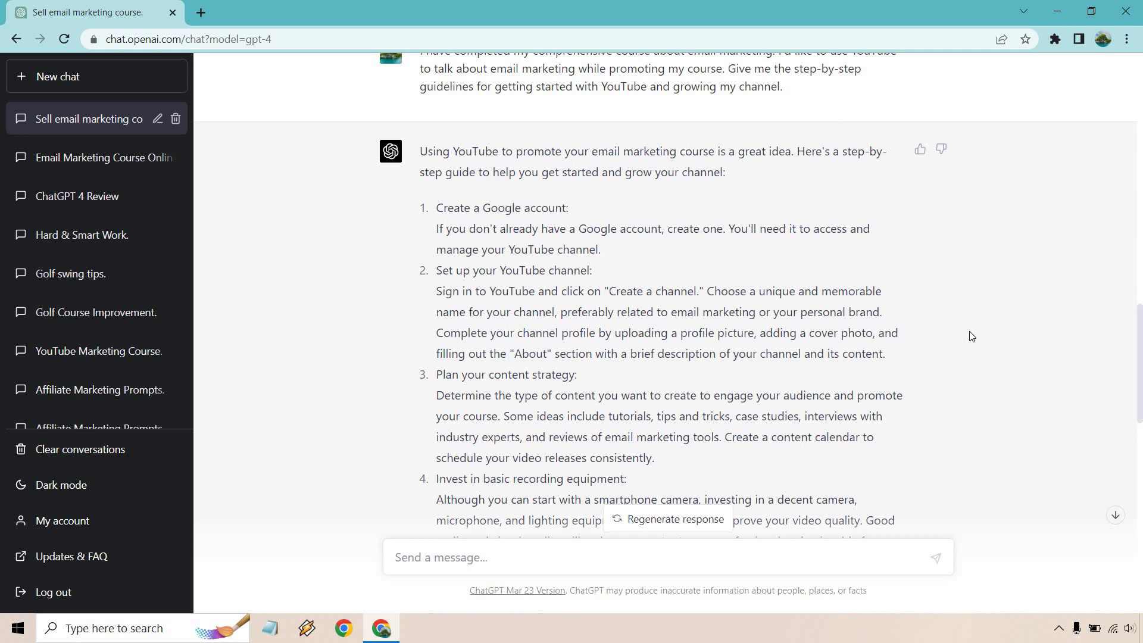
pyautogui.scroll(20, 1011, 348)
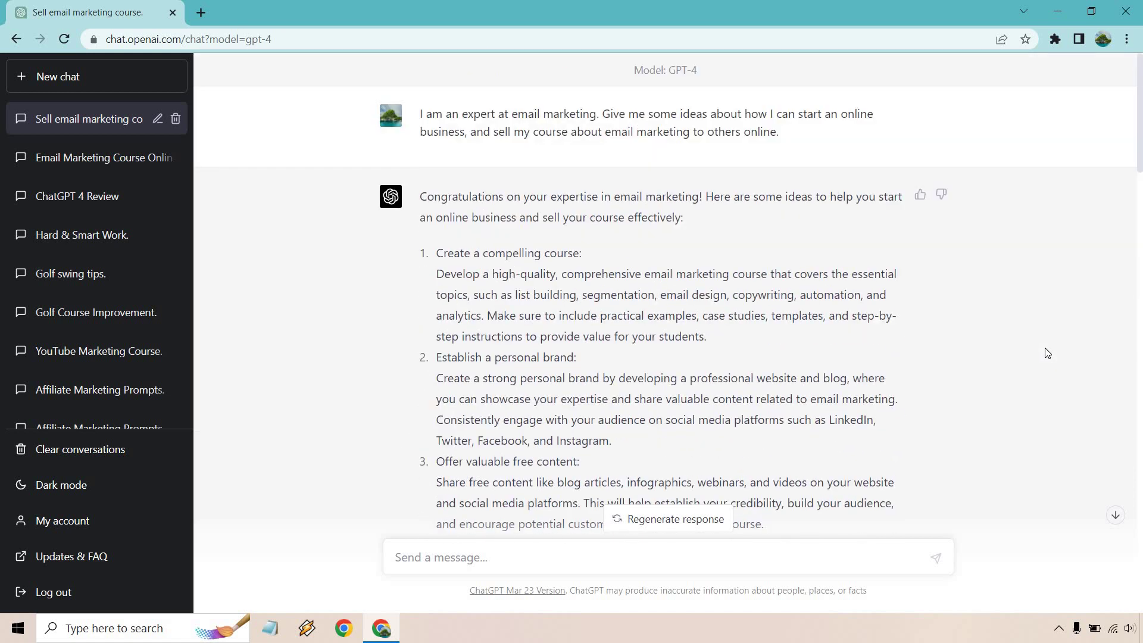